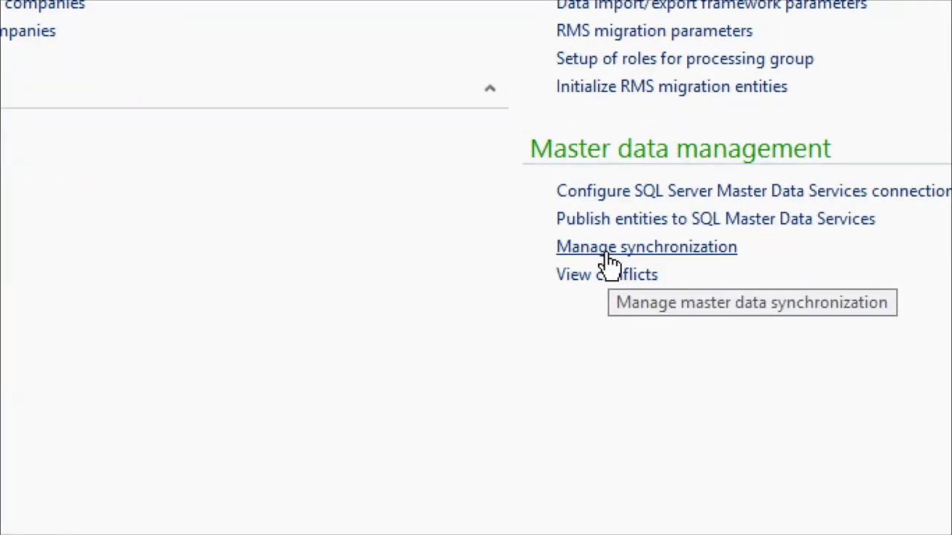
Open the synchronization settings of the Customer entity in the CustomersList sync group, widening the Entity column to read its name
click(609, 254)
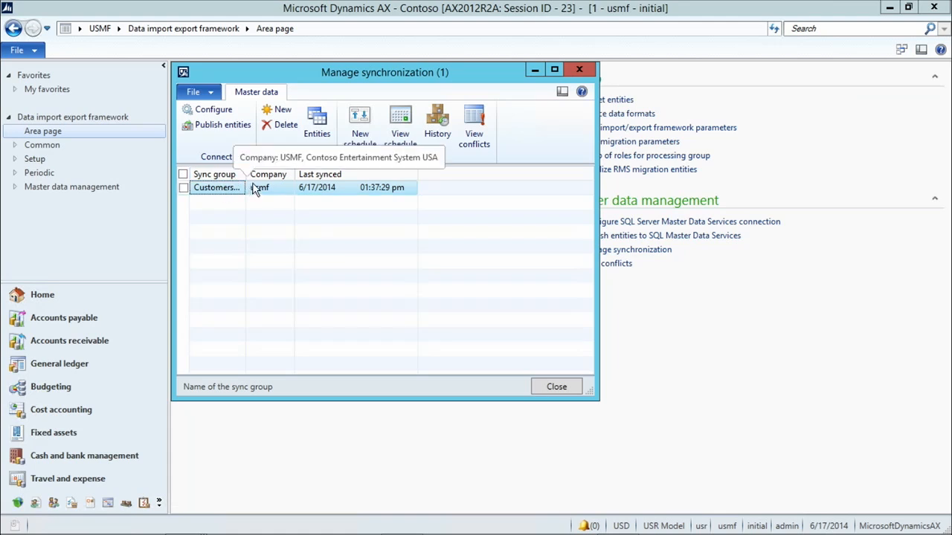
click(319, 128)
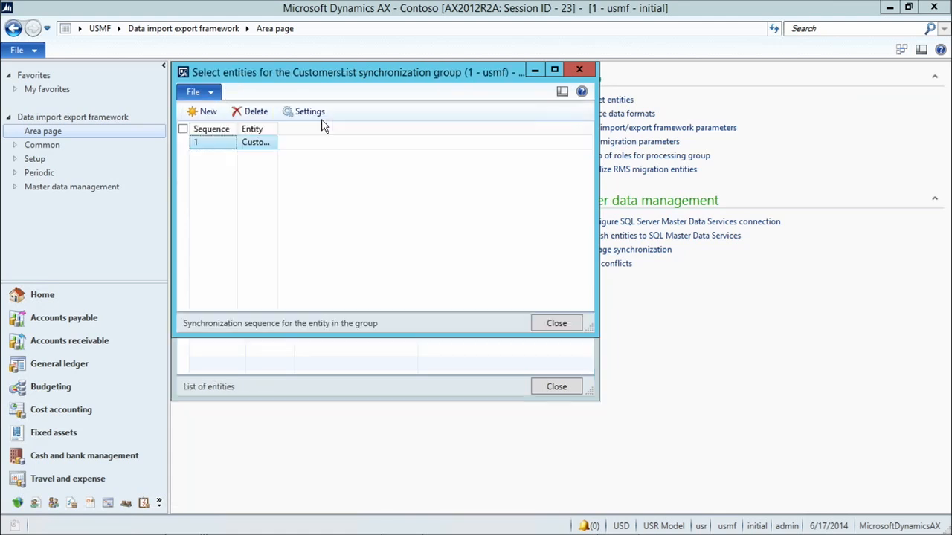
drag(277, 128, 362, 130)
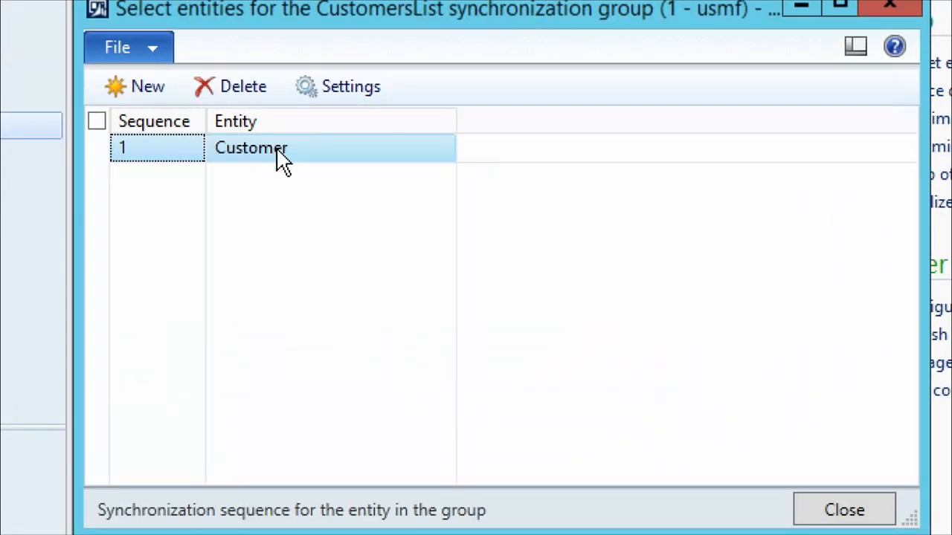
click(365, 93)
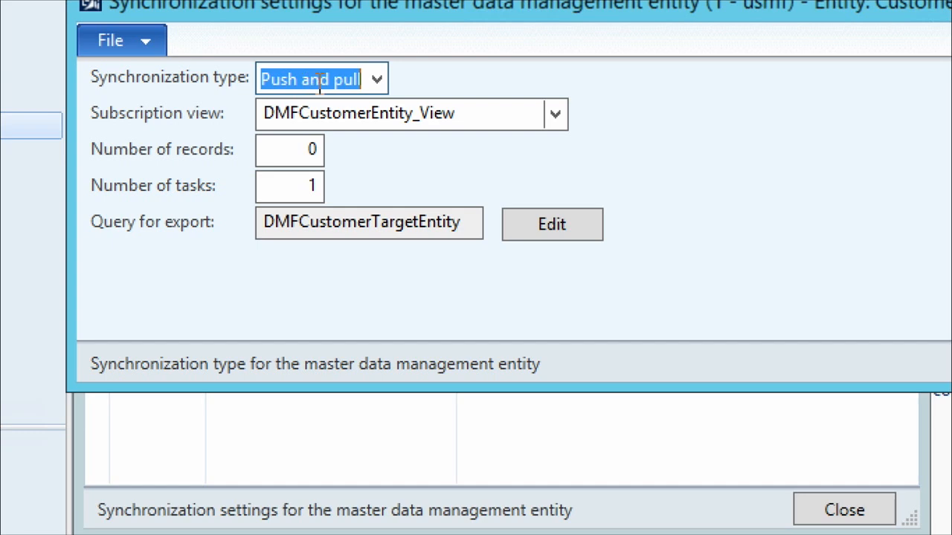
Try the Pull only synchronization type for the Customer entity, cancel the confirmation, restore Push and pull, and close the settings
click(383, 81)
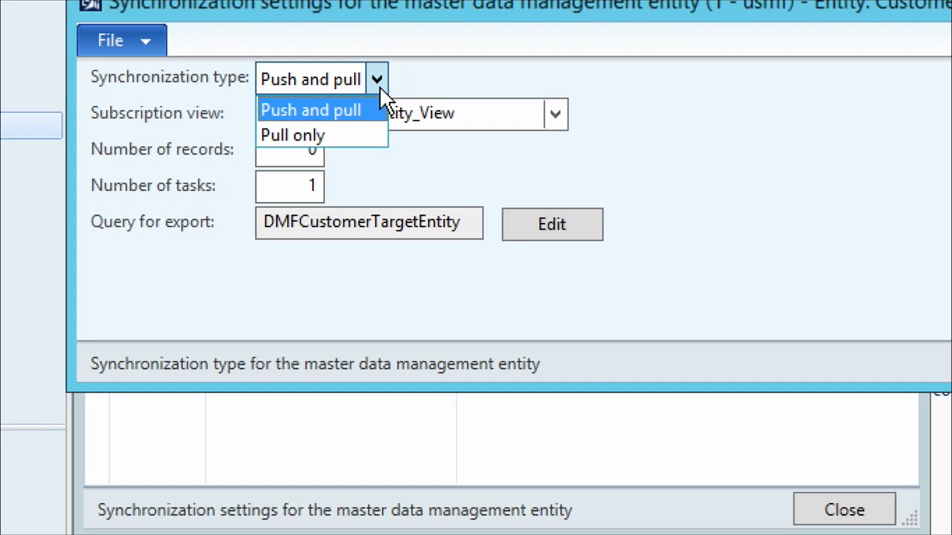
click(325, 135)
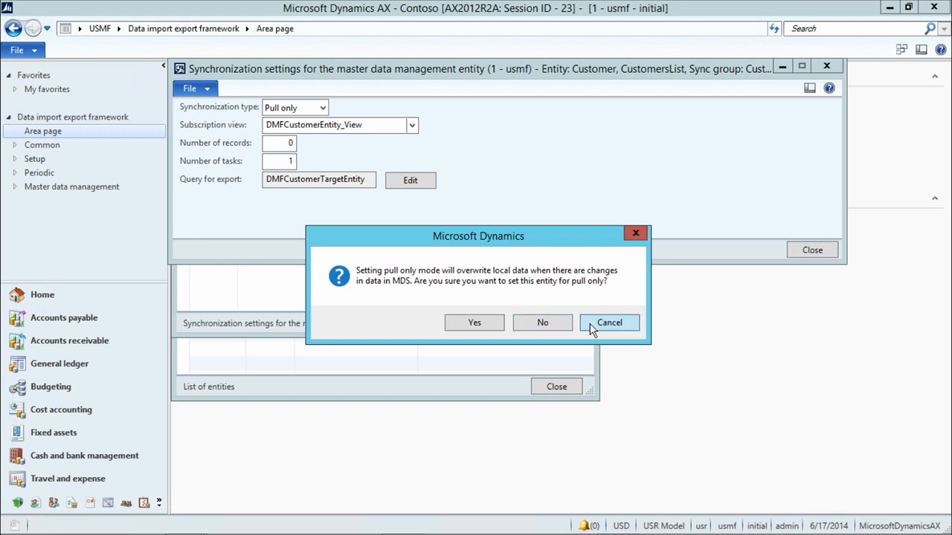
click(608, 322)
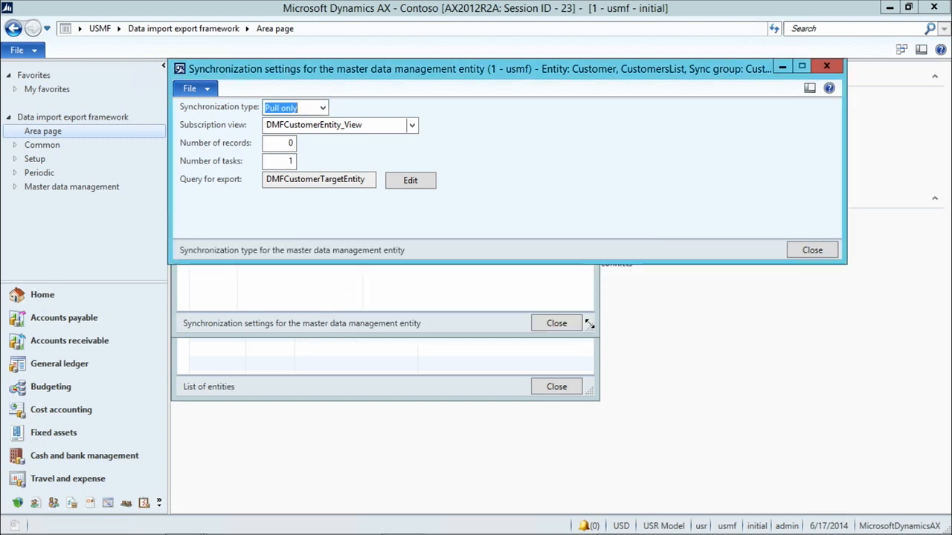
click(323, 109)
click(315, 123)
click(797, 251)
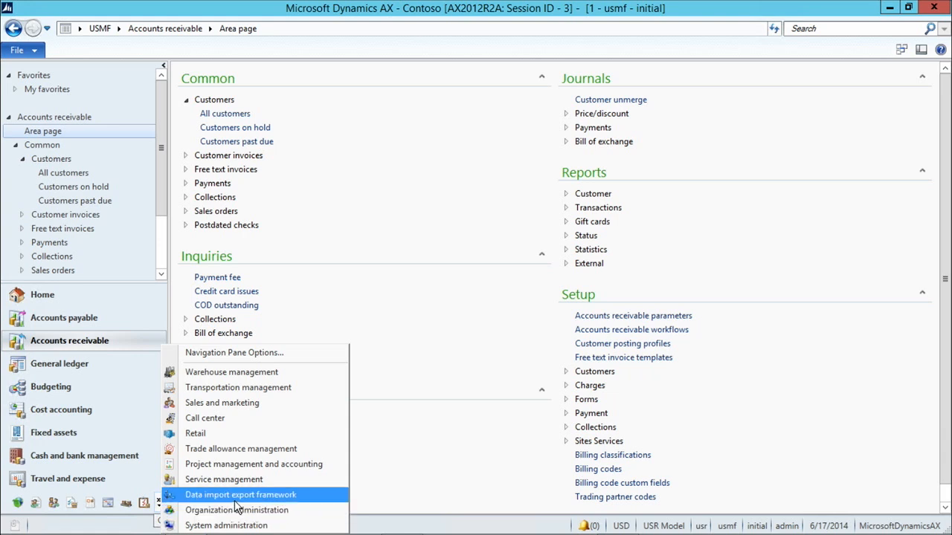
From the Data import export framework, open the Customer entity's synchronization settings in the CustomersList sync group
click(235, 500)
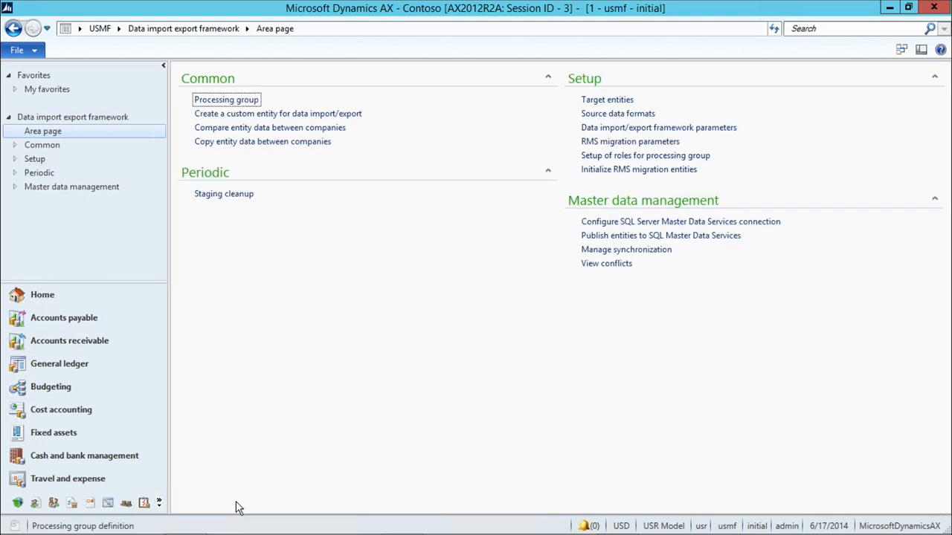
click(662, 250)
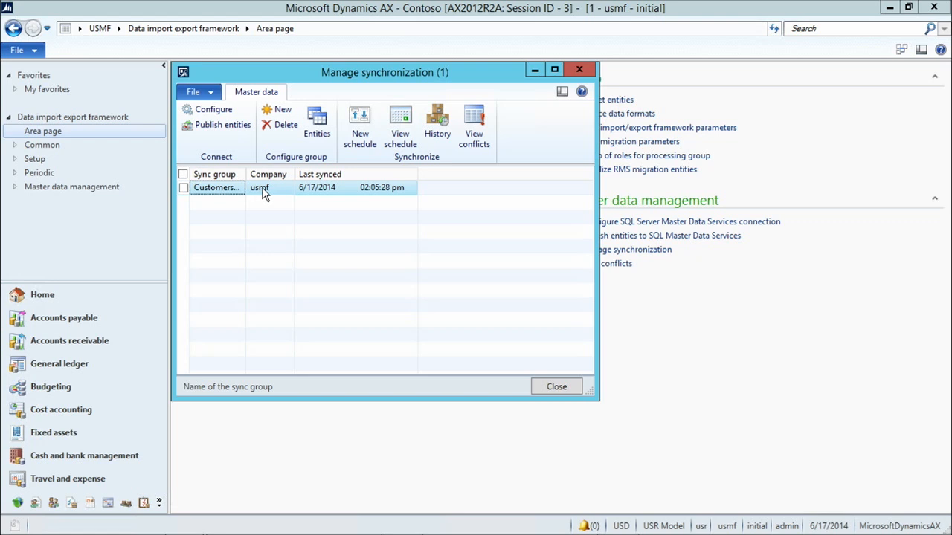
click(318, 130)
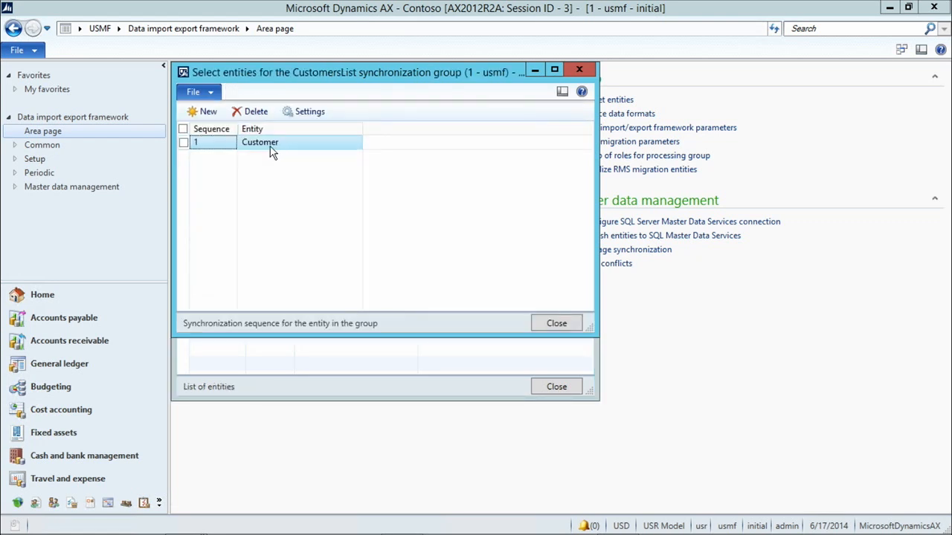
click(309, 112)
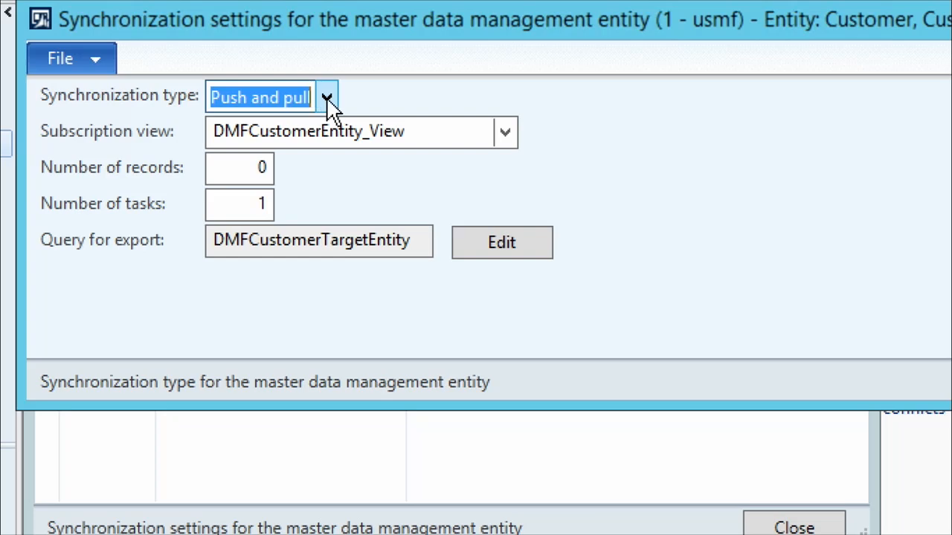
Set the Customer entity's synchronization type to Pull only, accept overwriting local data, and close the synchronization forms
click(328, 100)
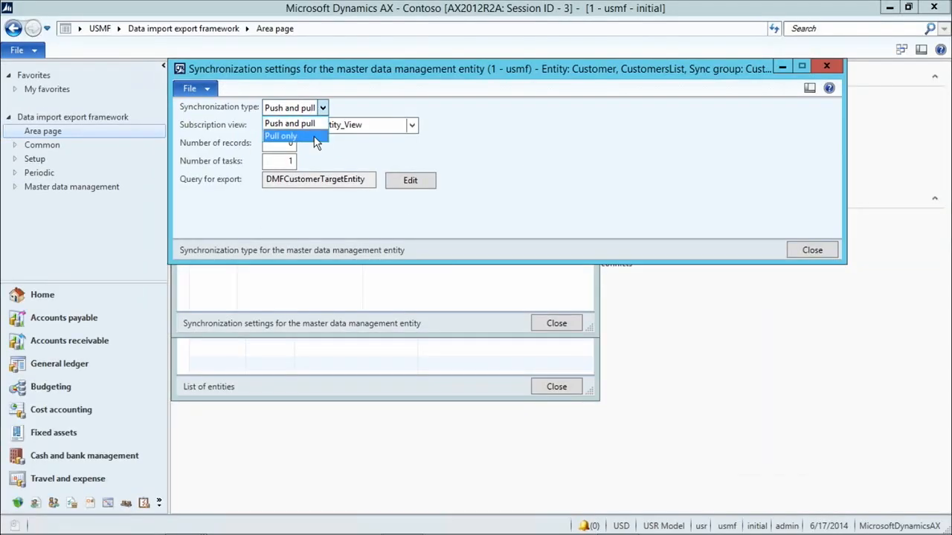
click(315, 141)
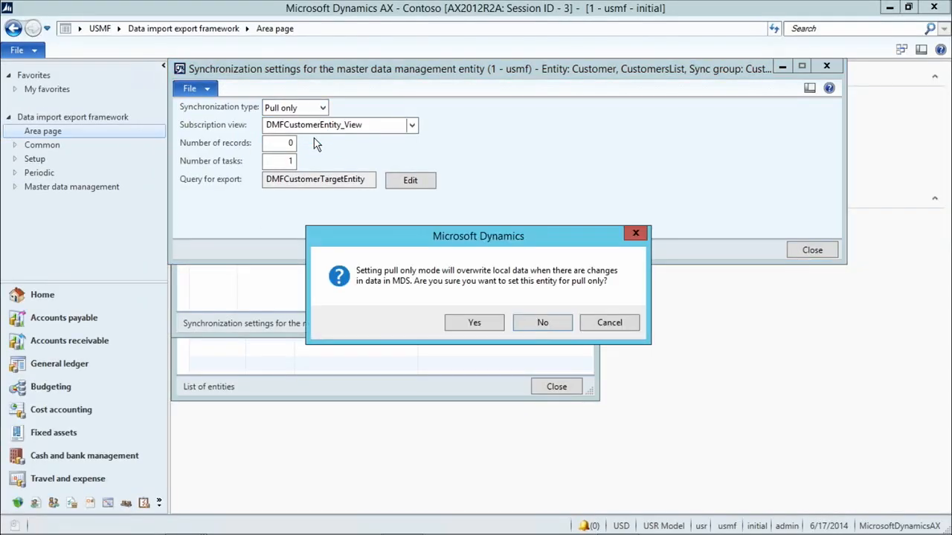
click(473, 323)
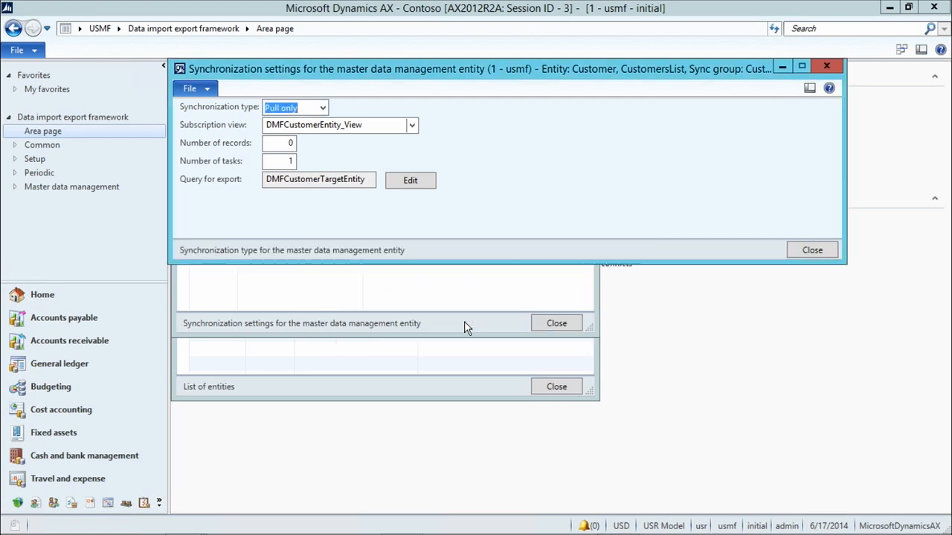
click(812, 250)
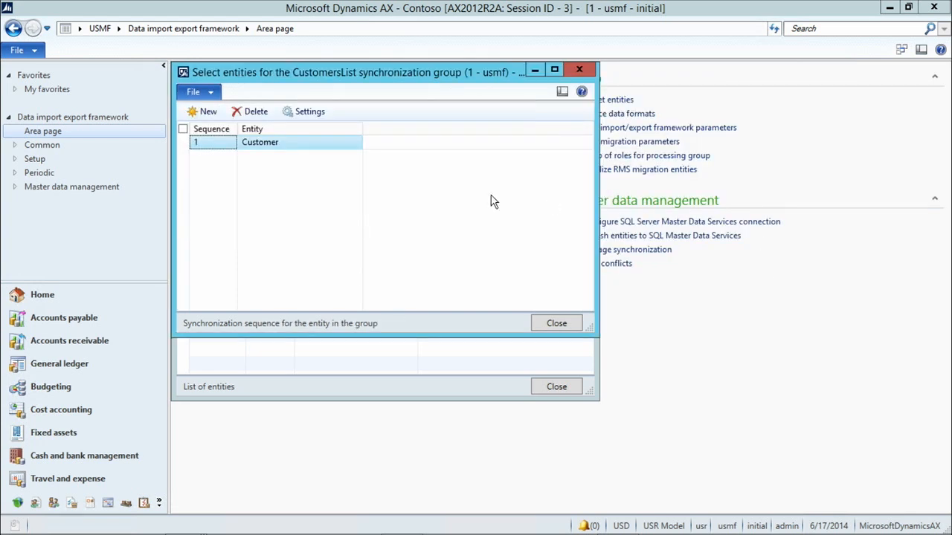
click(558, 323)
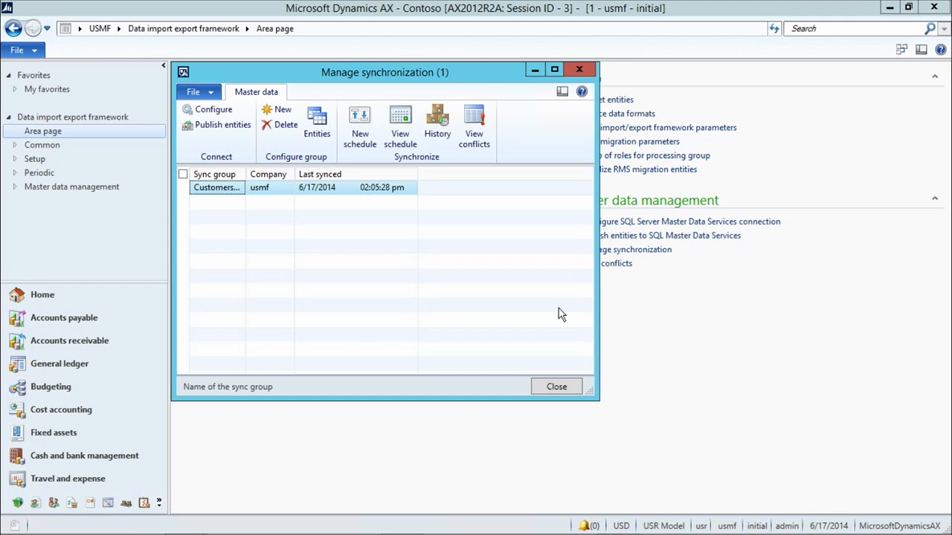
click(553, 387)
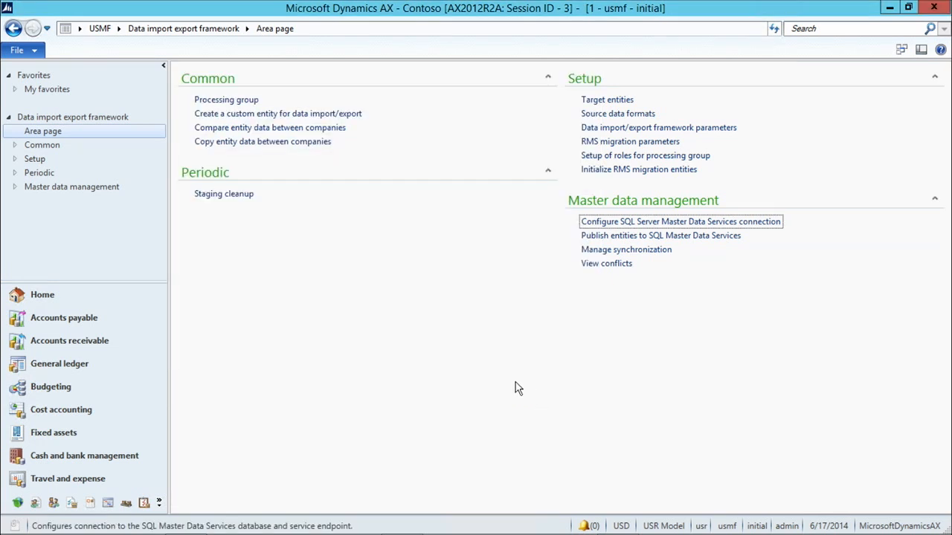
Open the Birch Company record from the list of all customers in Accounts receivable
click(118, 346)
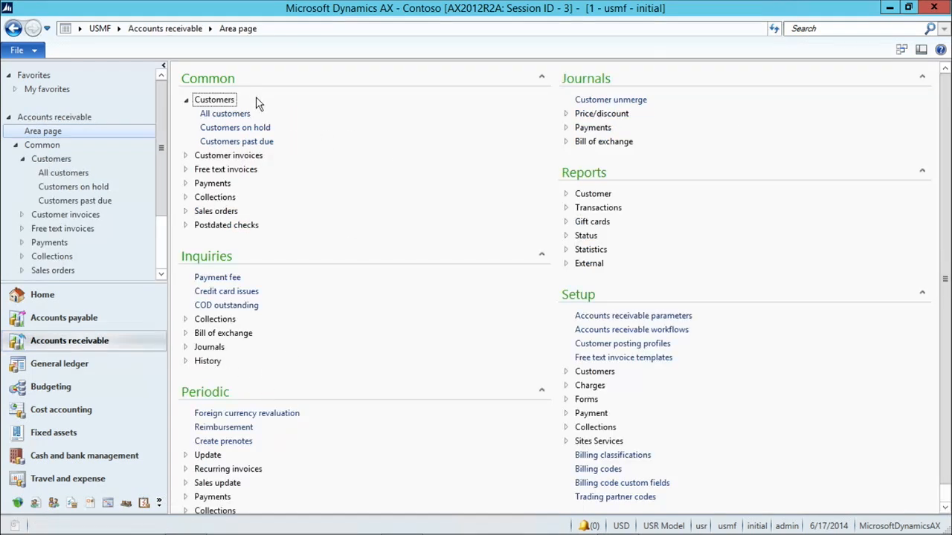
click(236, 115)
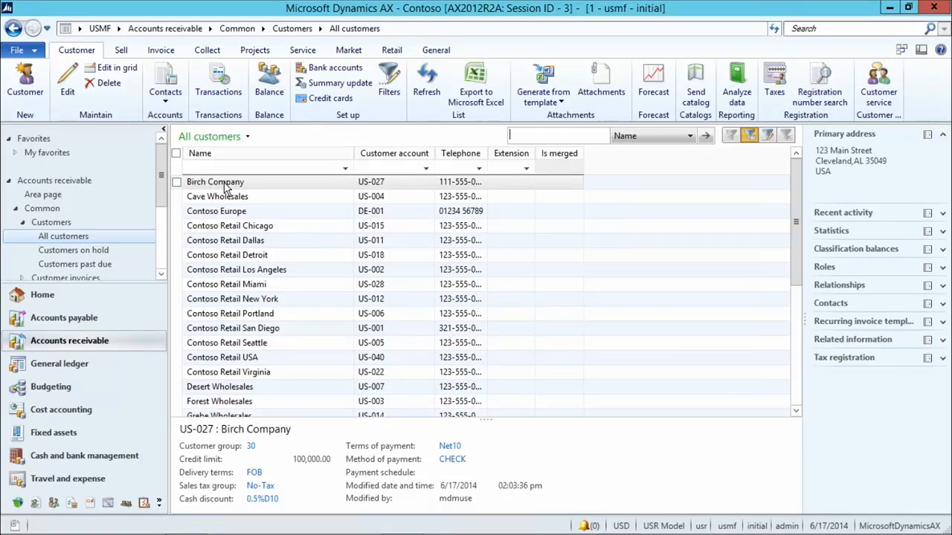
click(377, 187)
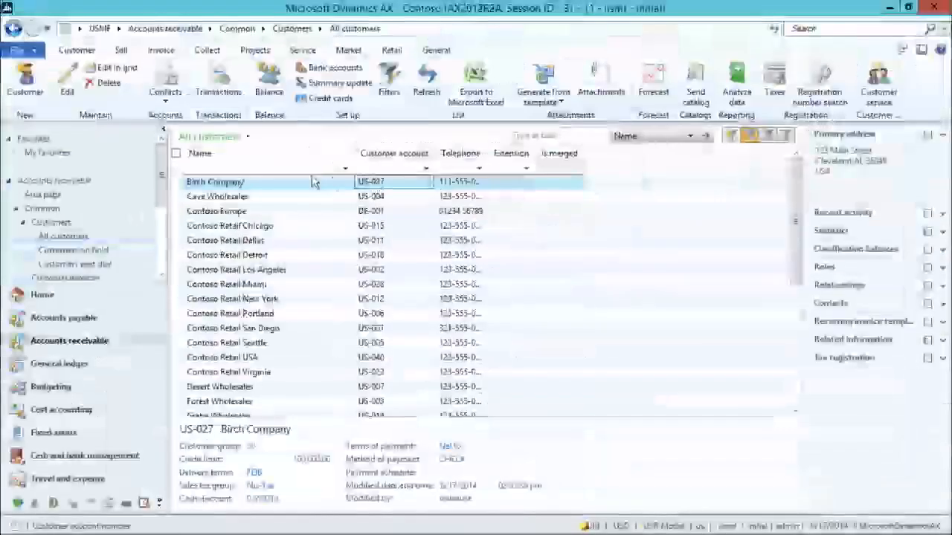
click(168, 181)
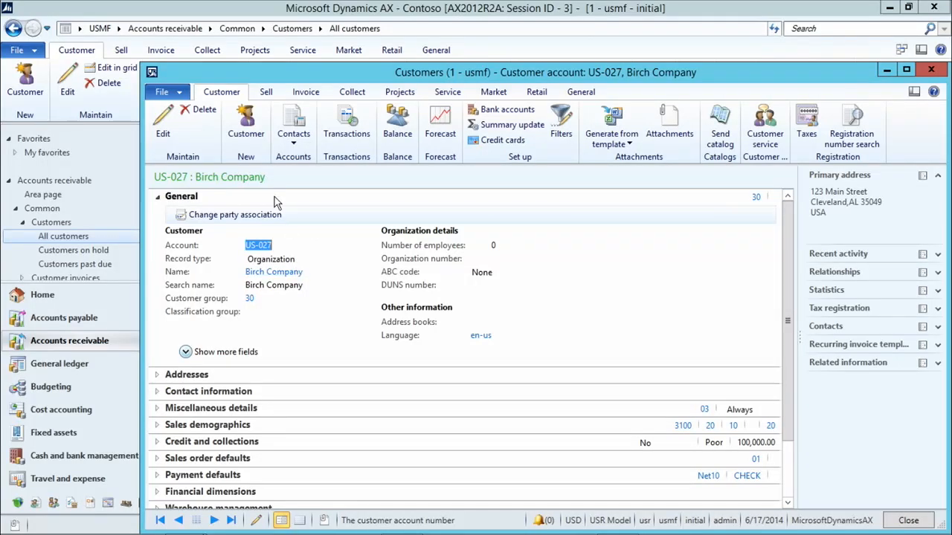
Change the customer's name and search name to Birch Company AX, accept the credit limit recalculation, and close the record
click(170, 125)
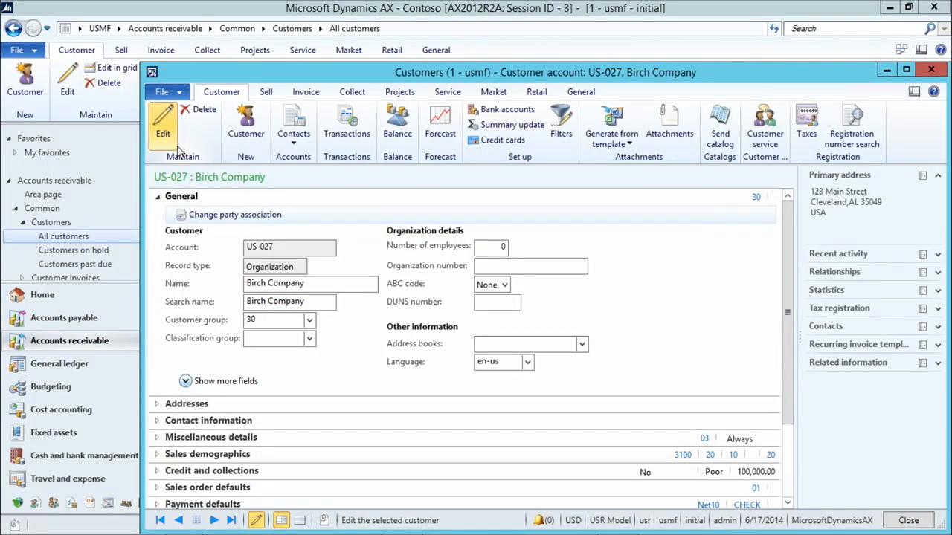
click(325, 283)
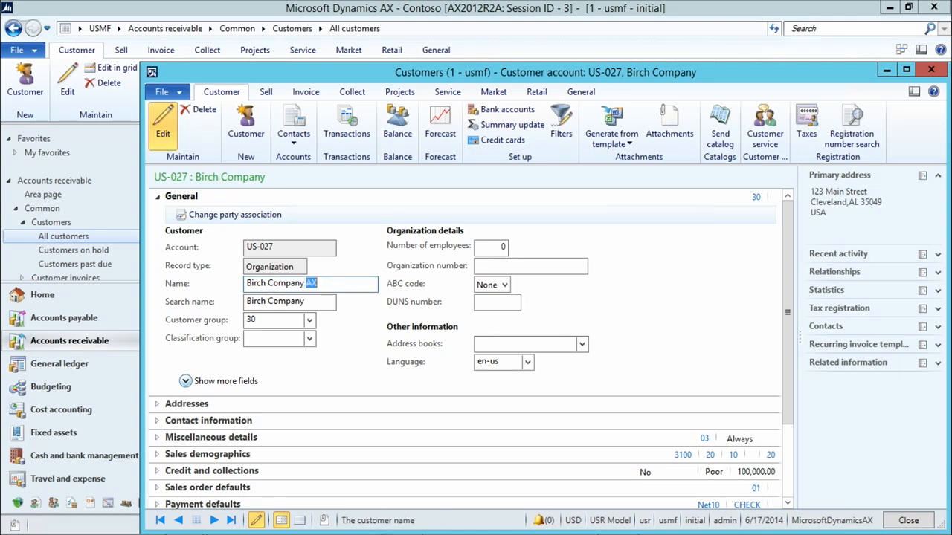
key(Tab)
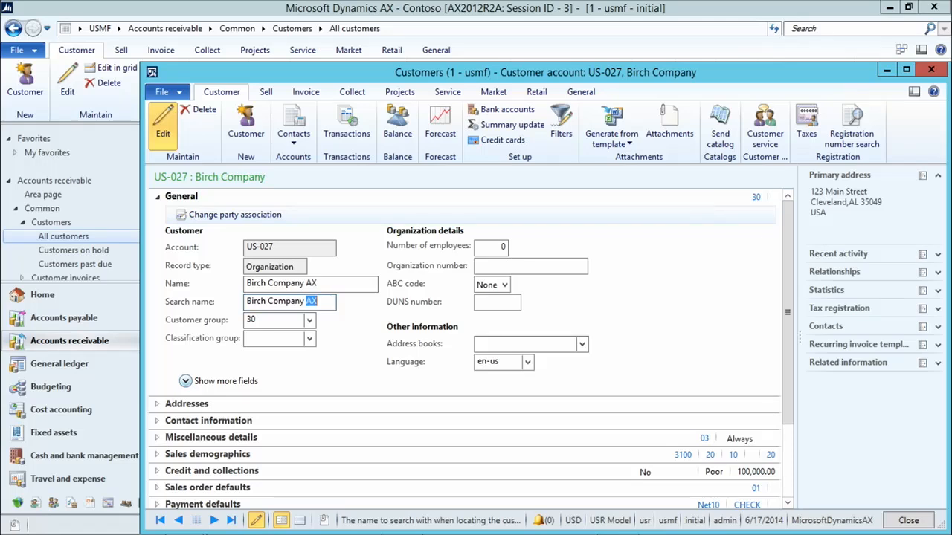
key(Tab)
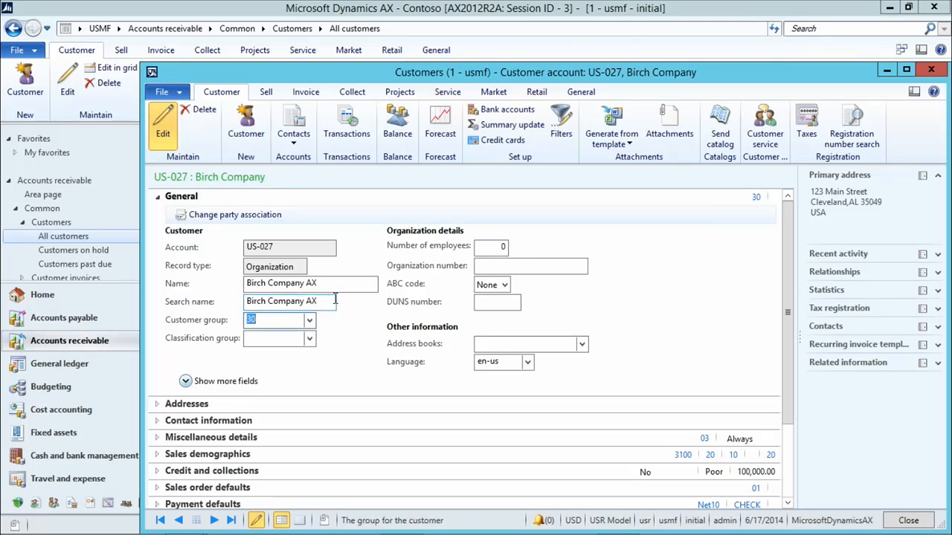
click(166, 142)
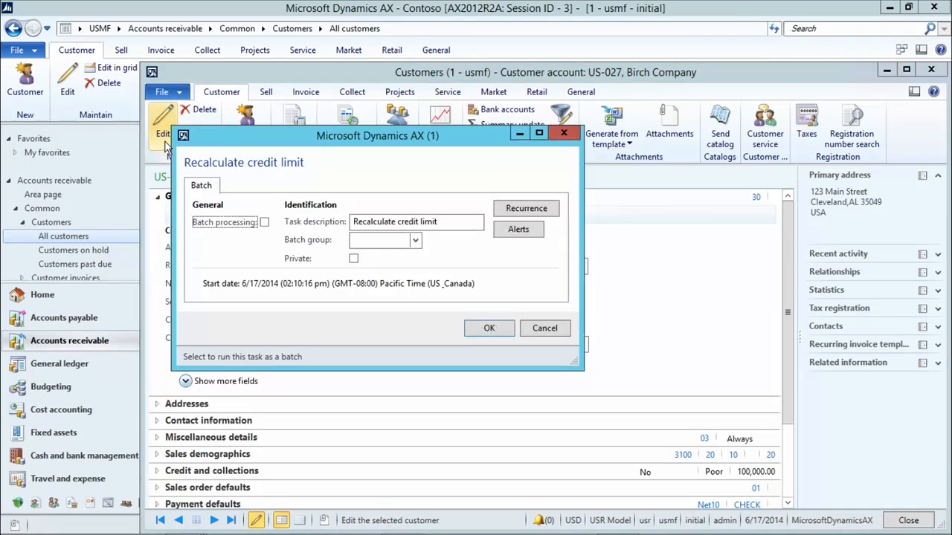
click(488, 328)
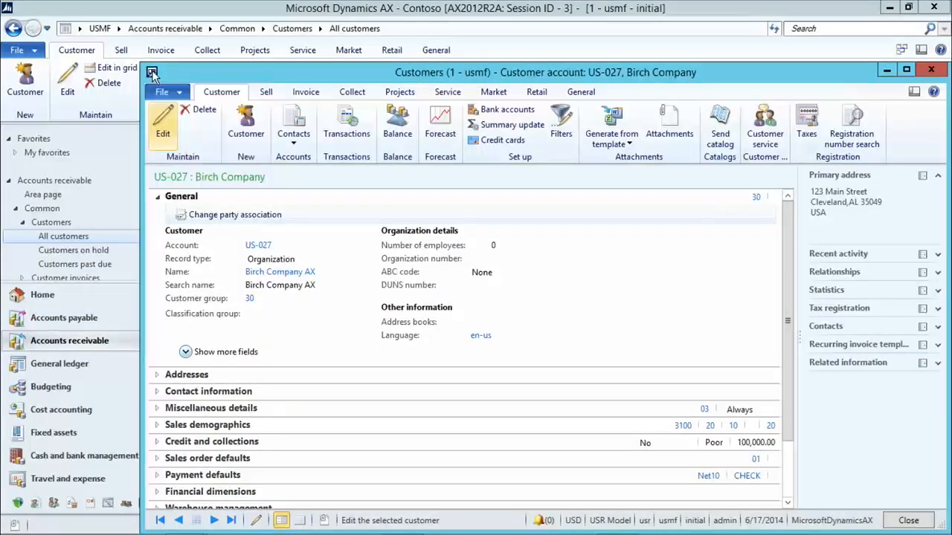
double_click(151, 72)
Run the master data synchronization for the CustomersList group without batch processing and close the resulting message log
click(159, 503)
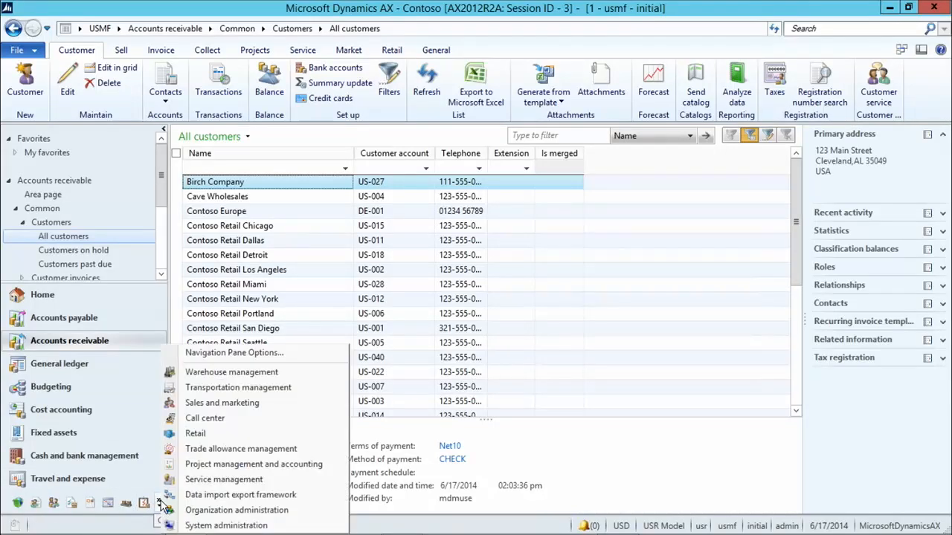
click(206, 500)
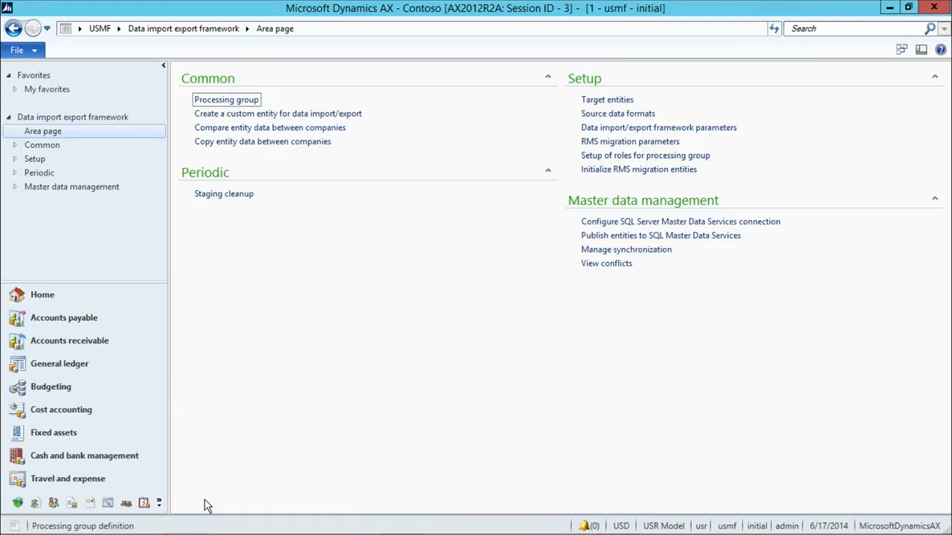
click(622, 253)
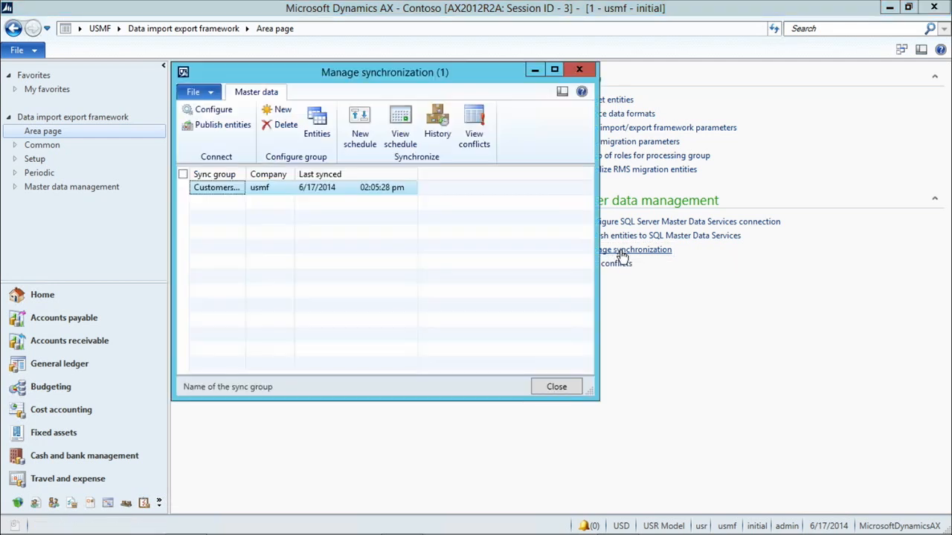
click(359, 142)
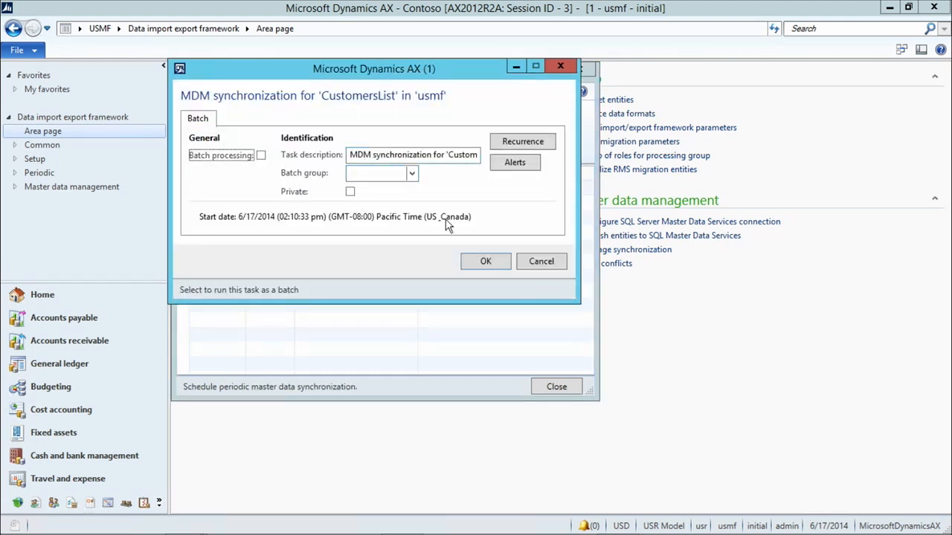
click(486, 262)
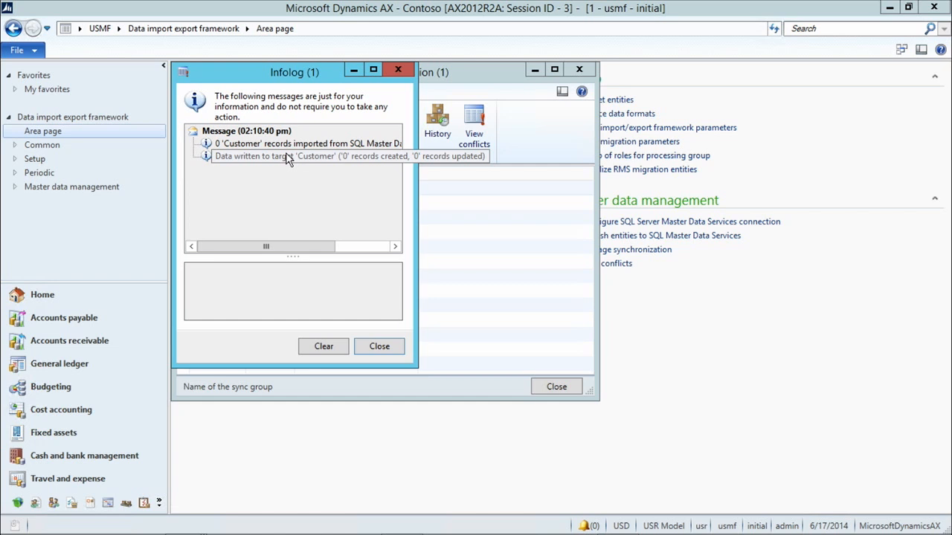
click(380, 346)
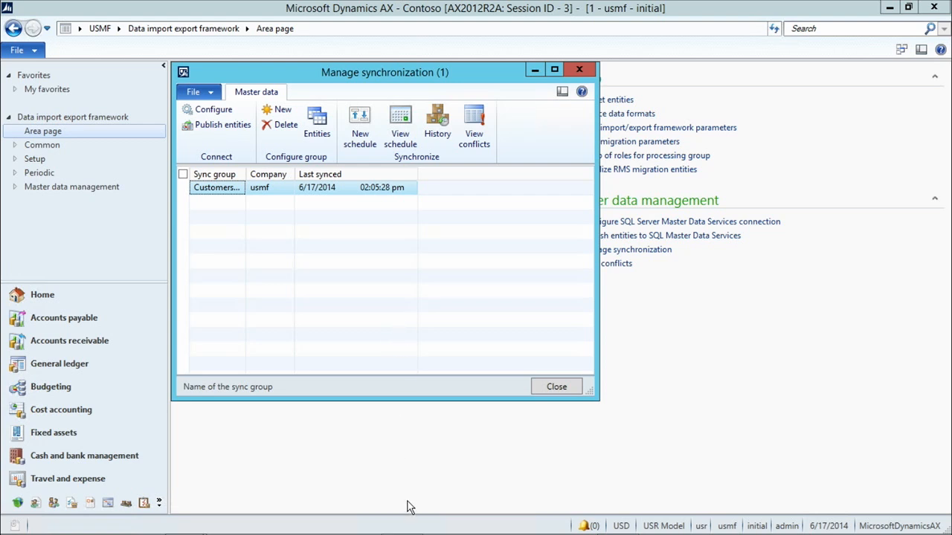
Switch to the Excel workbook and refresh the DMFCustomerEntity data from Master Data Services
mouse_move(402, 523)
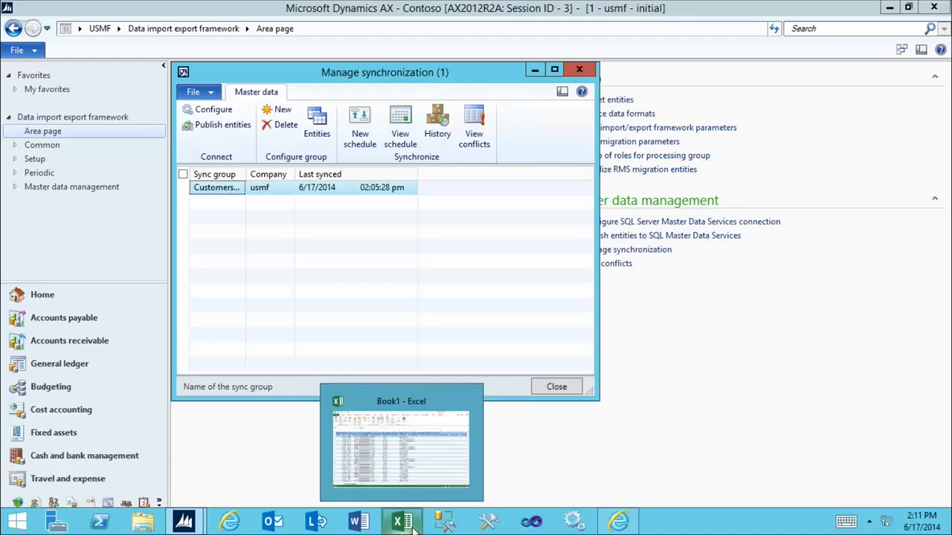
click(412, 524)
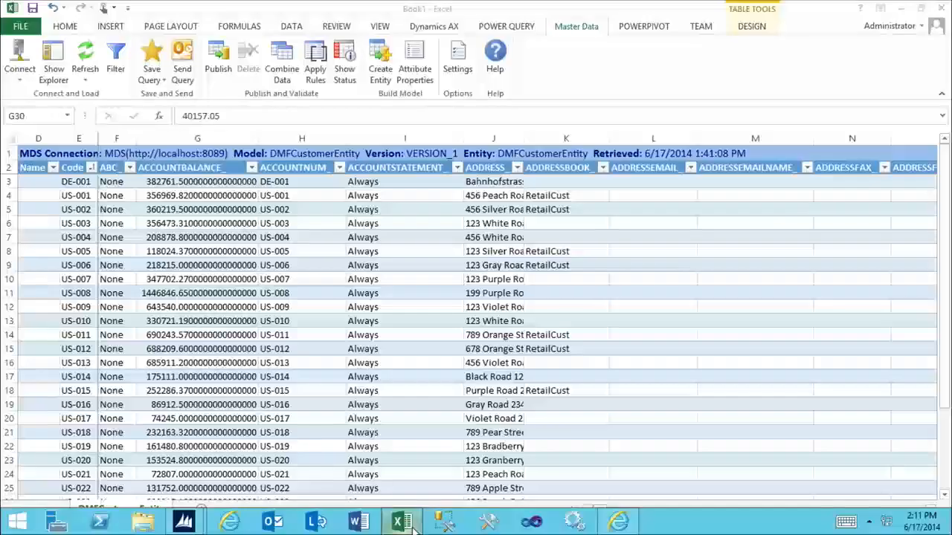
click(86, 210)
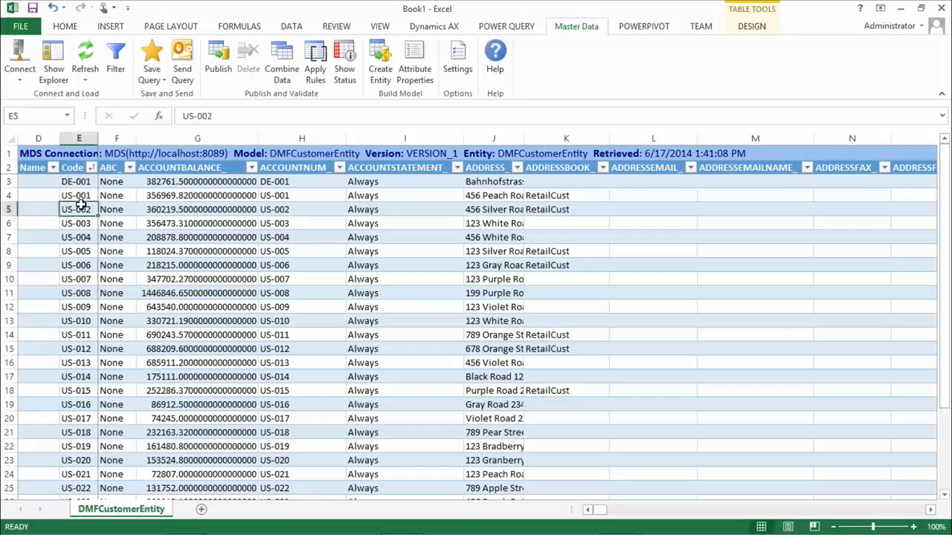
click(86, 64)
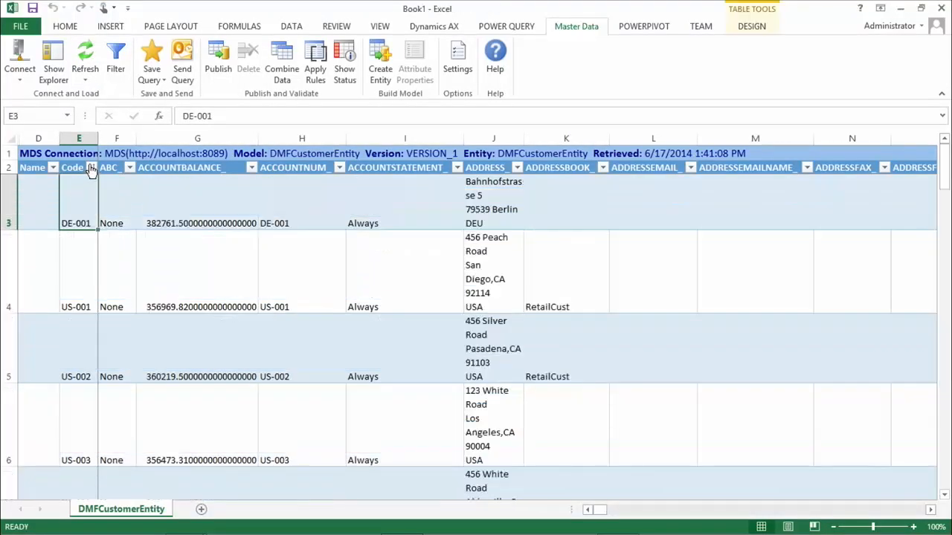
Filter the entity table's Code column to show only Birch Company's customer code
click(91, 168)
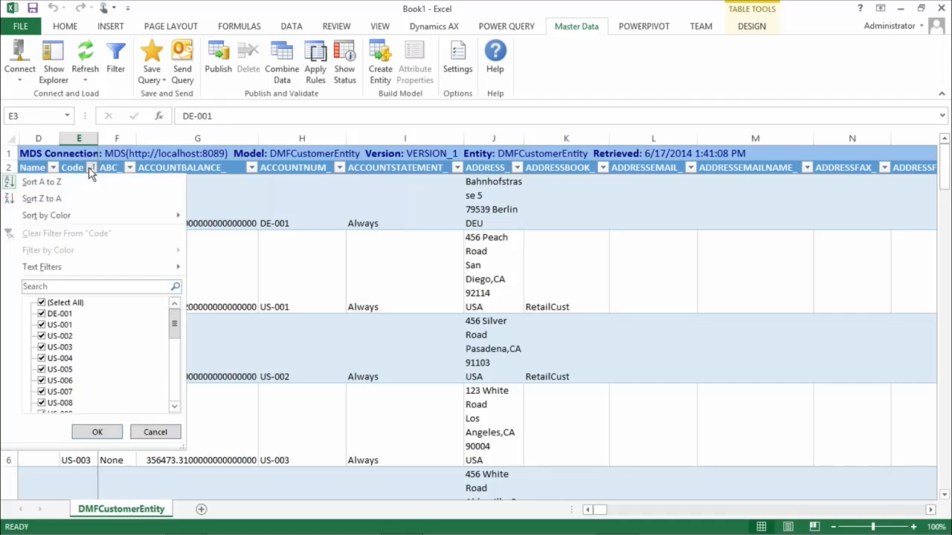
click(48, 305)
drag(177, 329, 192, 394)
click(42, 380)
click(98, 432)
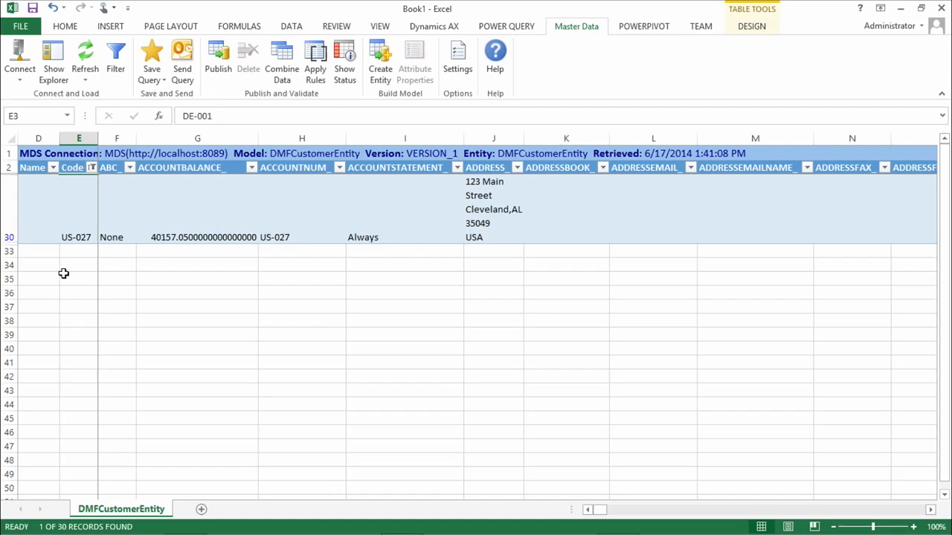
Change both NAME_ and NAMEALIAS_ in the filtered customer row to Birch Company Excel
click(179, 220)
key(Right)
key(Right)
key(Right)
key(Right)
key(Right)
key(Right)
key(Right)
key(Right)
key(Right)
key(Right)
key(Right)
key(Right)
key(Right)
key(Right)
key(Right)
key(Right)
key(Right)
key(Right)
key(Right)
key(Right)
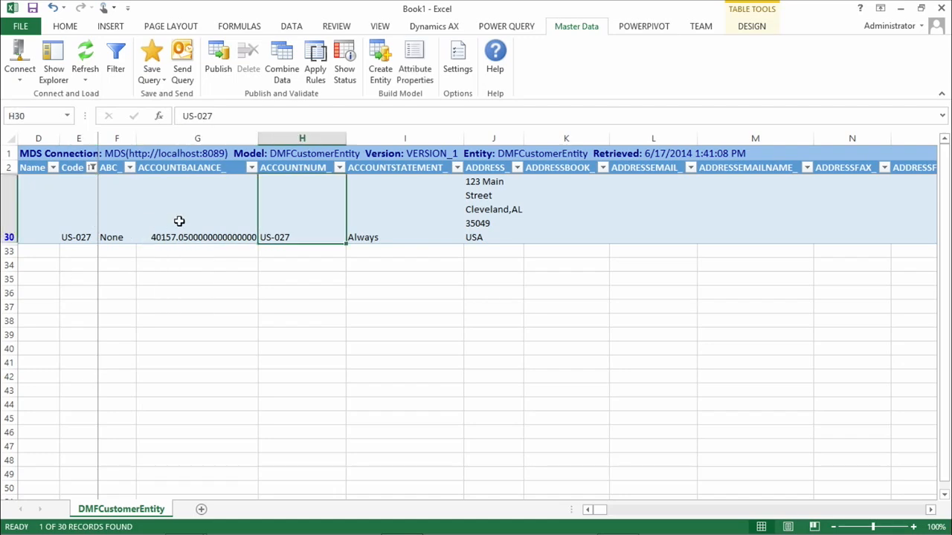
key(Right)
key(Right)
key(Right)
key(Right)
key(Right)
key(Right)
key(Right)
key(Right)
key(Right)
key(Right)
key(Right)
key(Right)
key(Right)
key(Right)
key(Right)
key(Right)
key(Right)
key(Right)
key(Right)
key(Right)
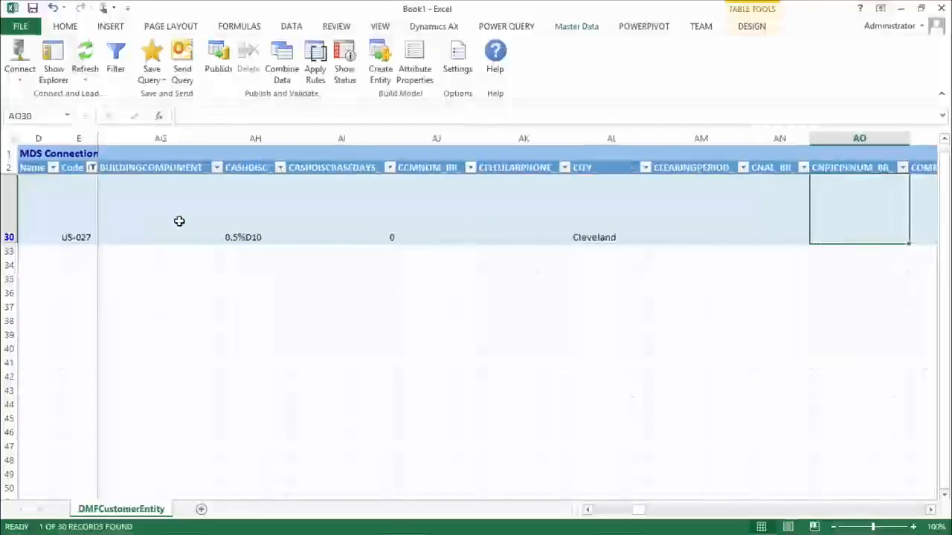
key(Right)
key(Right)
key(Right)
key(Right)
key(Right)
key(Right)
key(Right)
key(Right)
key(Right)
key(Right)
key(Right)
key(Right)
key(Right)
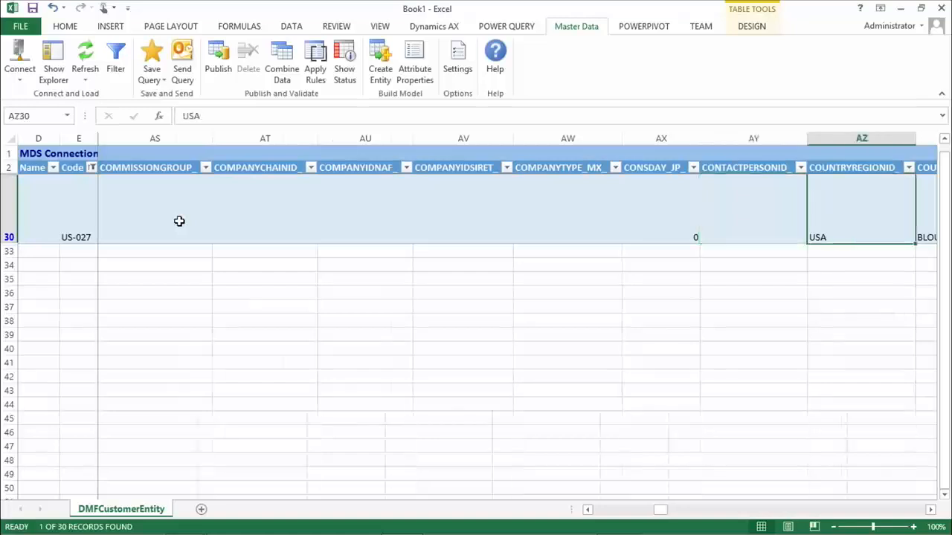
key(Right)
key(Right)
key(Right)
key(Right)
key(Right)
key(Right)
key(Right)
key(Right)
key(Right)
key(Right)
key(Right)
key(Right)
key(Right)
key(Right)
key(Right)
key(Right)
key(Right)
key(Right)
key(Right)
key(Right)
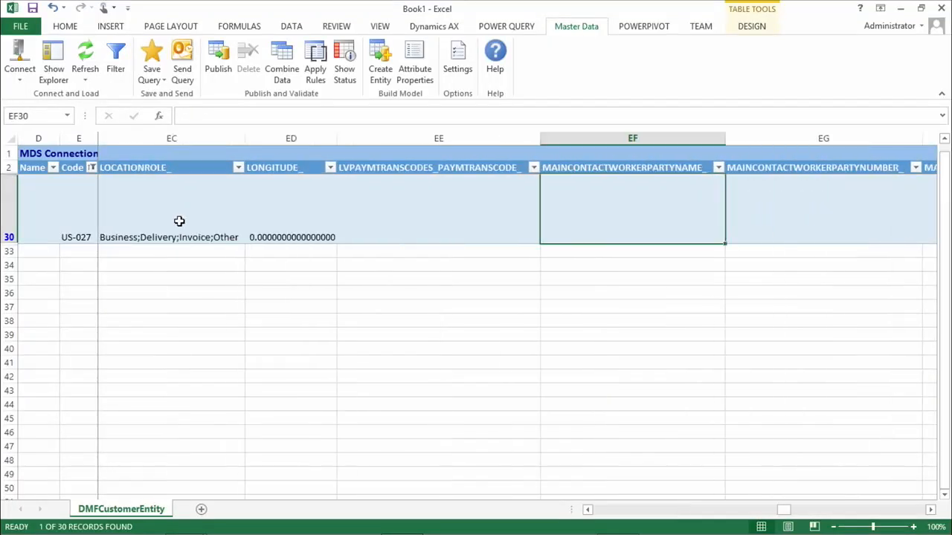
key(Right)
key(Right)
key(Right)
key(Right)
key(Right)
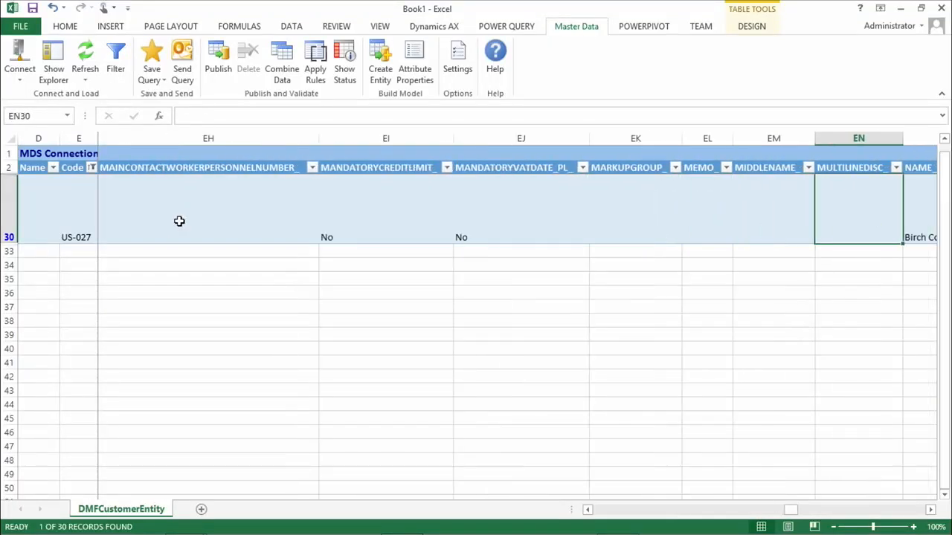
key(Left)
key(F2)
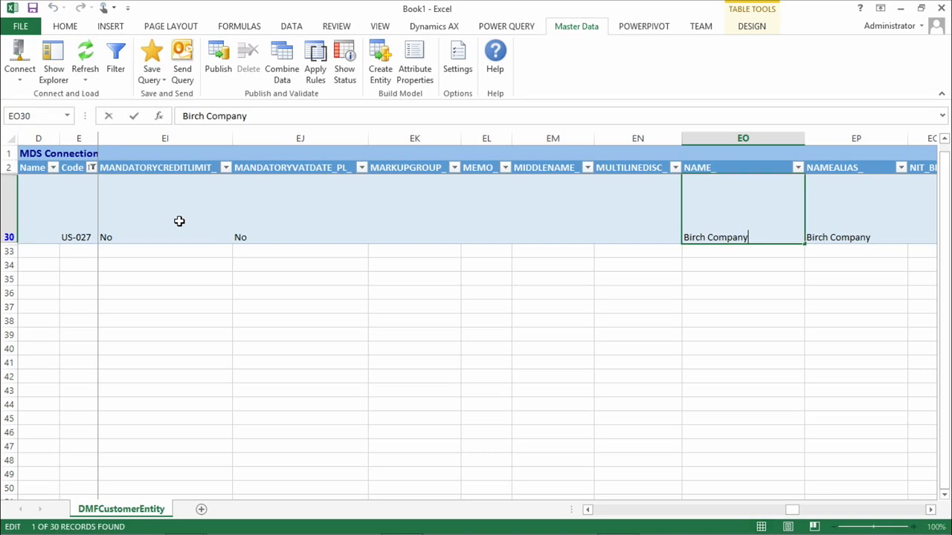
text(Excel)
key(Tab)
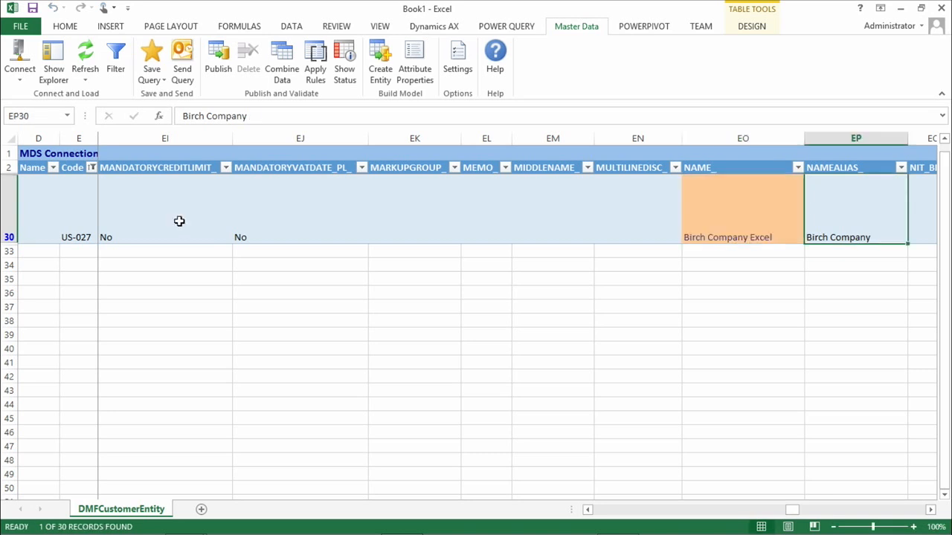
key(F2)
text(E)
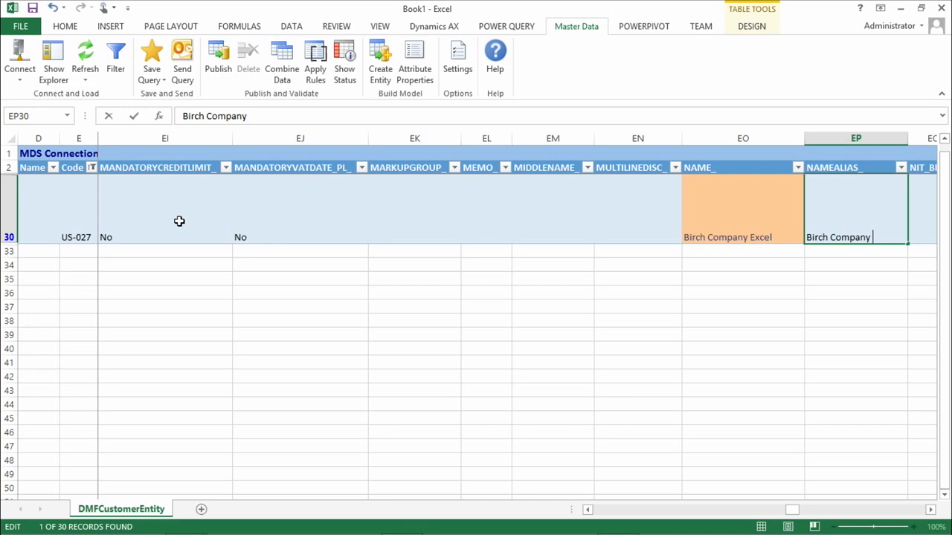
text(xce;)
key(Return)
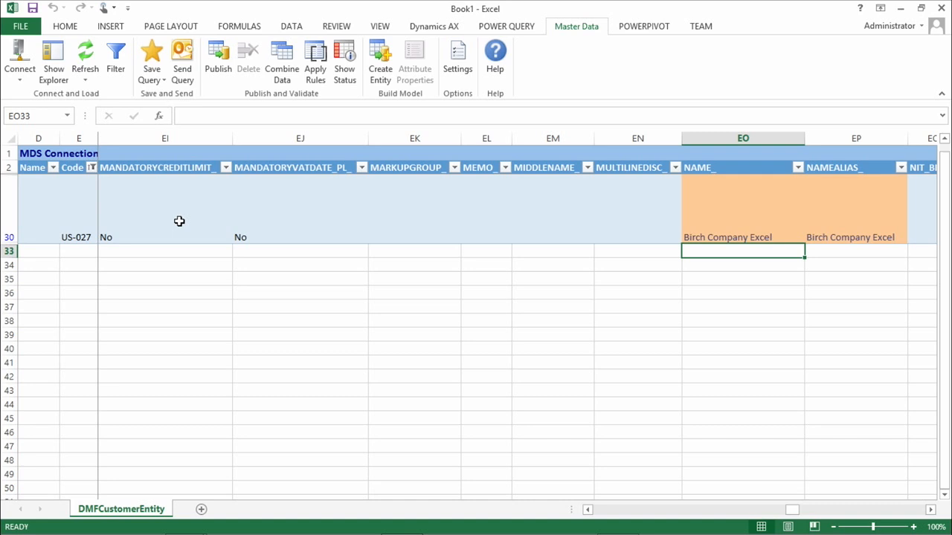
Publish the customer changes to Master Data Services using the same annotation option, with the annotation left blank
key(Up)
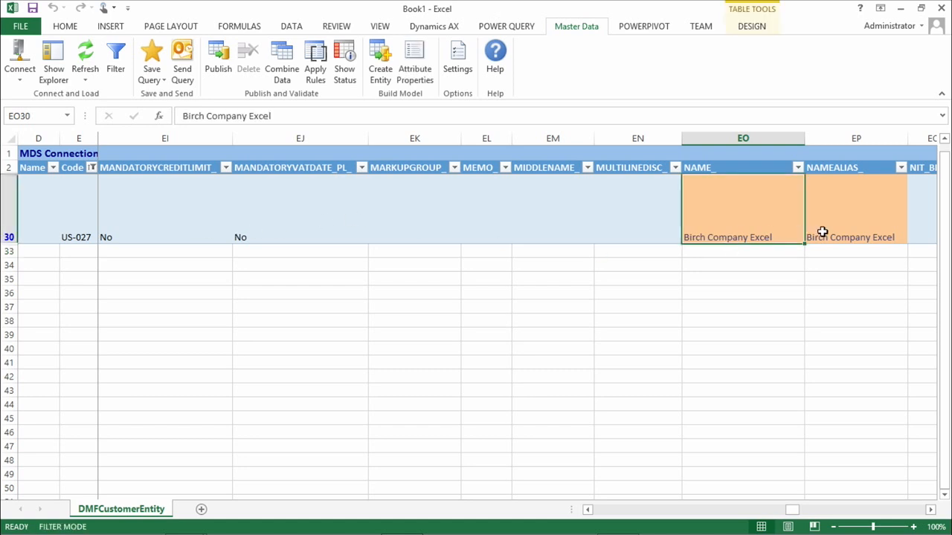
click(214, 56)
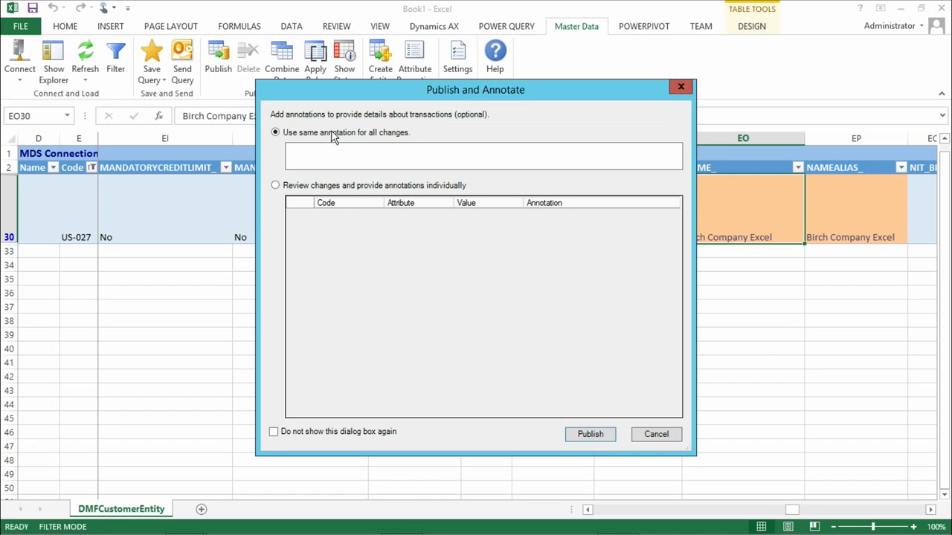
click(591, 436)
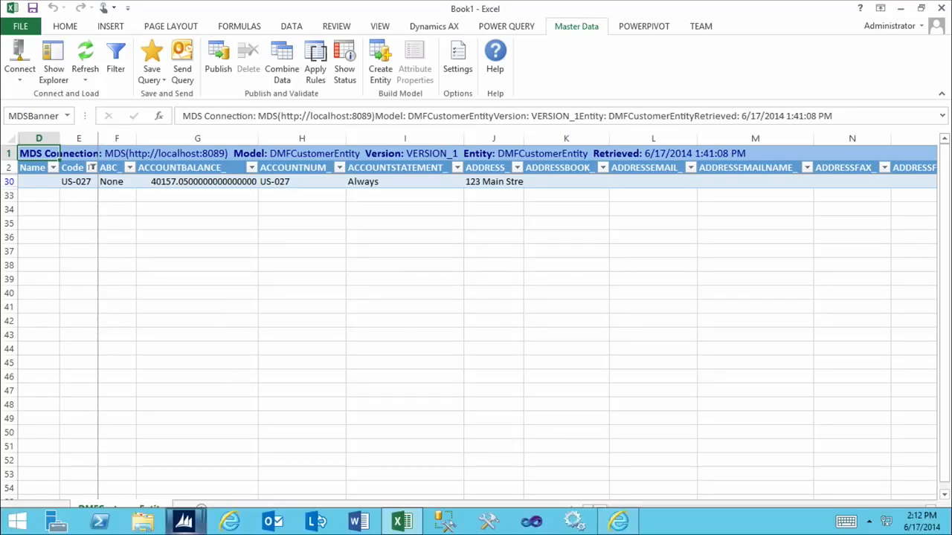
Switch to Dynamics AX's Manage synchronization form, run the CustomersList synchronization without batch processing, and close the log after reading the customer import message
click(198, 526)
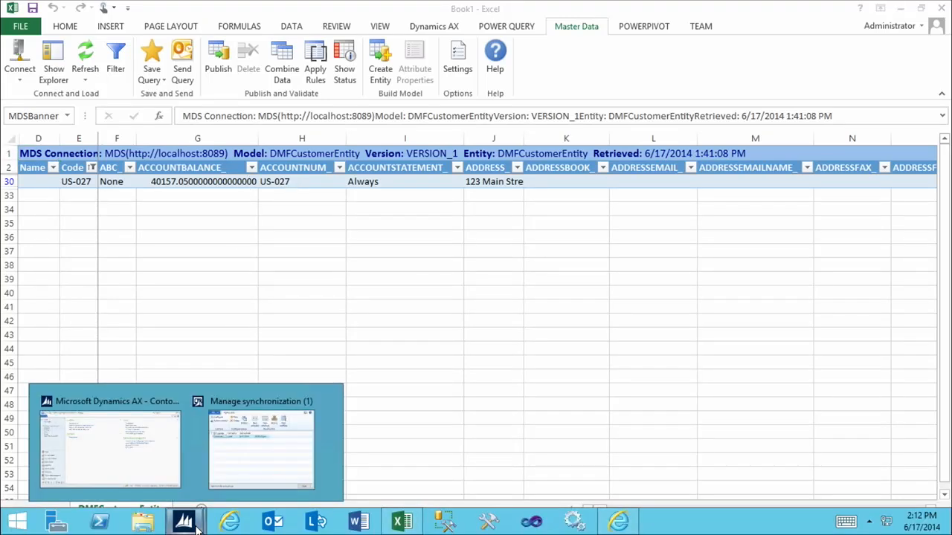
click(233, 485)
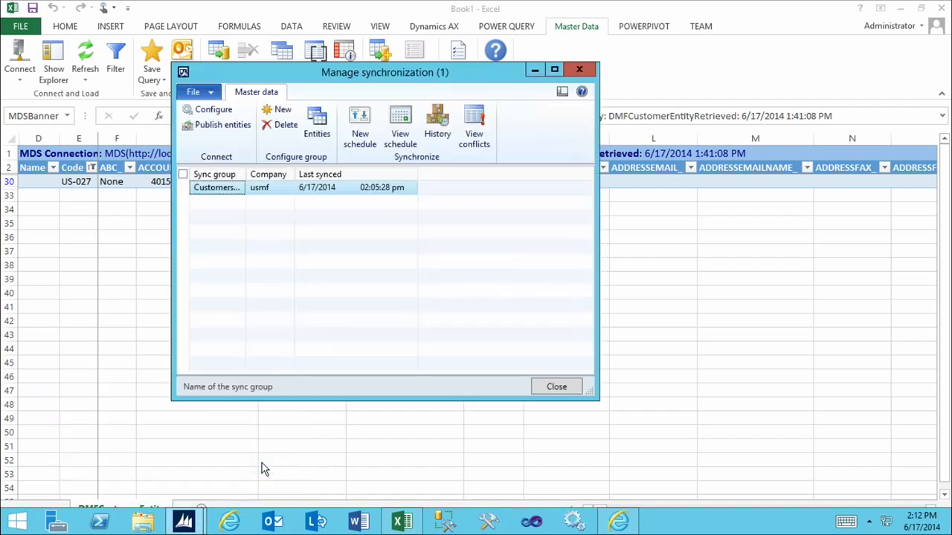
click(354, 138)
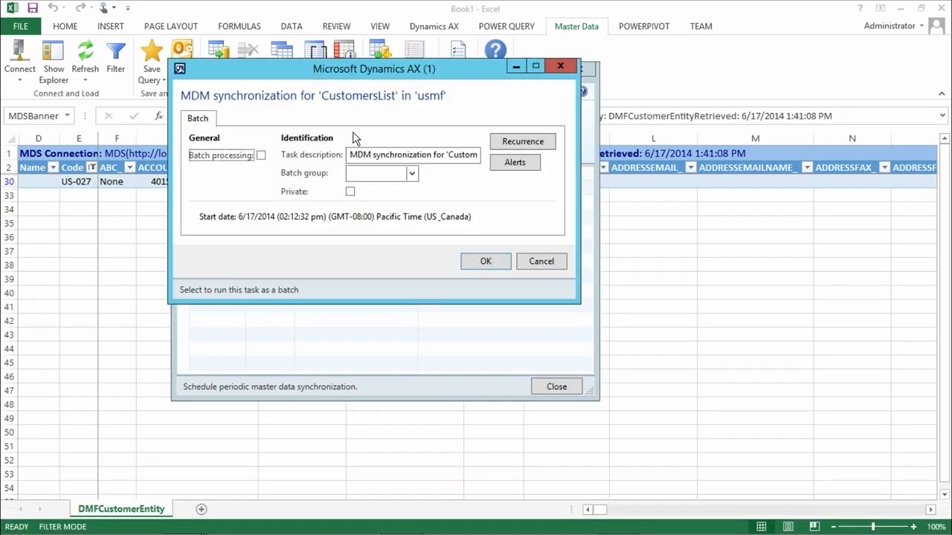
click(472, 264)
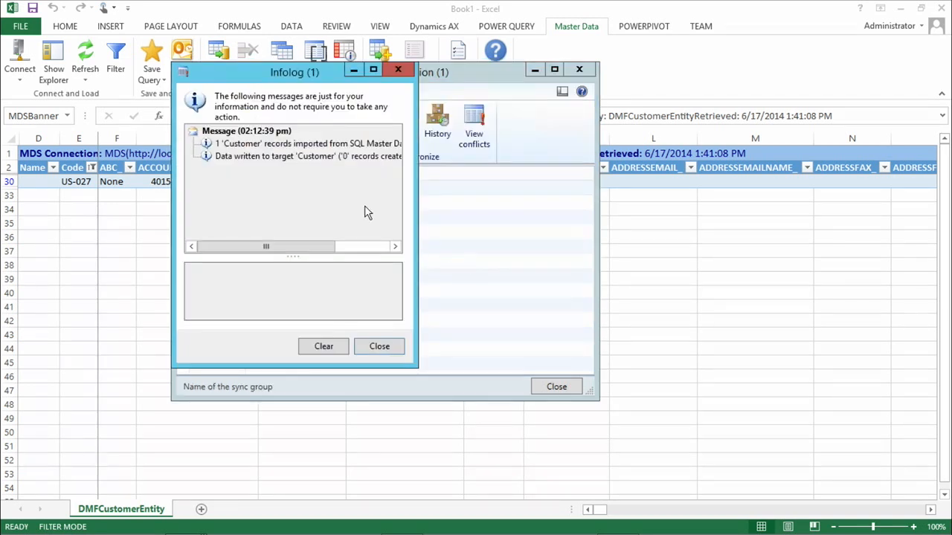
click(288, 145)
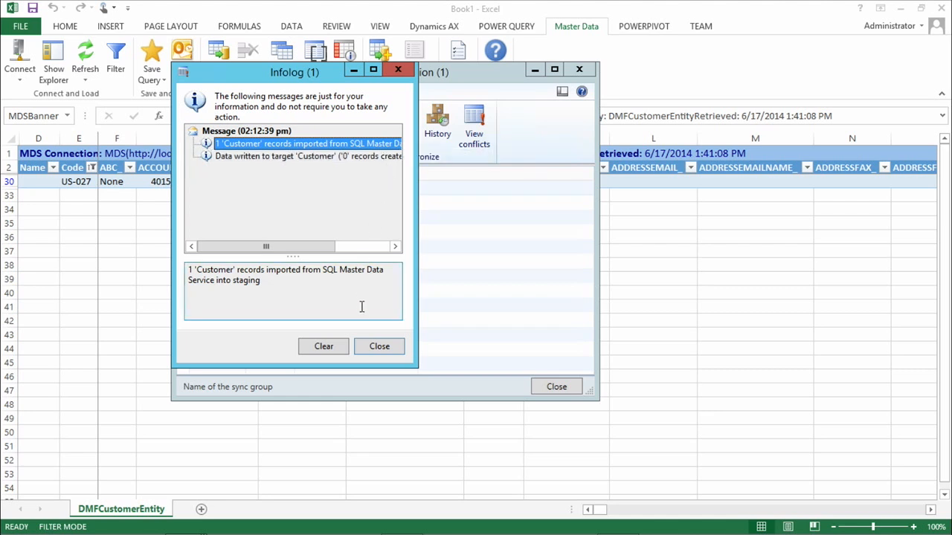
click(379, 347)
Switch to the main Dynamics AX window and open the list of all customers in Accounts receivable
mouse_move(400, 534)
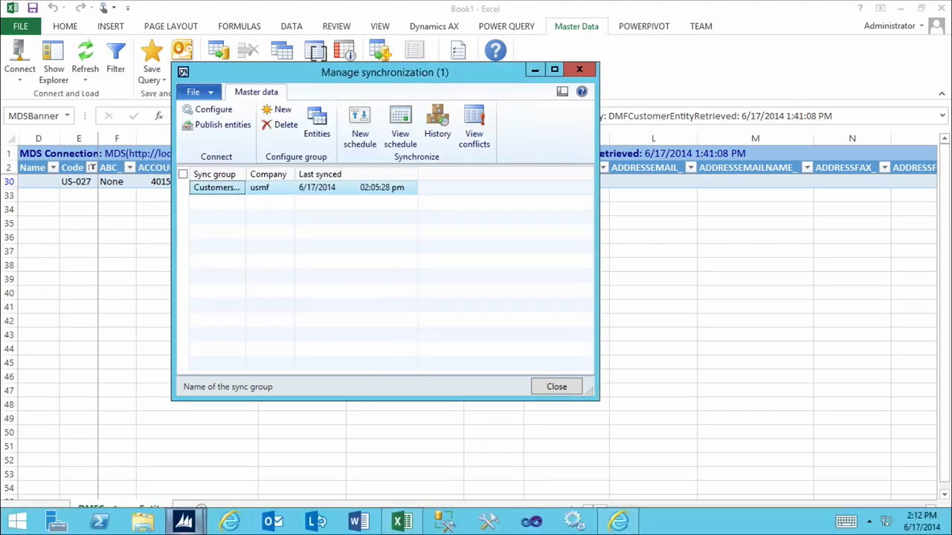
mouse_move(184, 524)
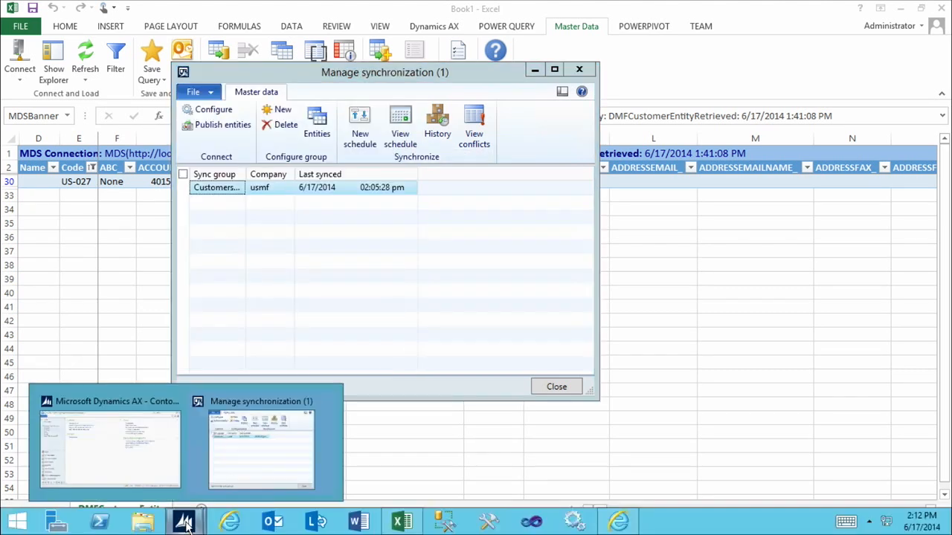
click(161, 469)
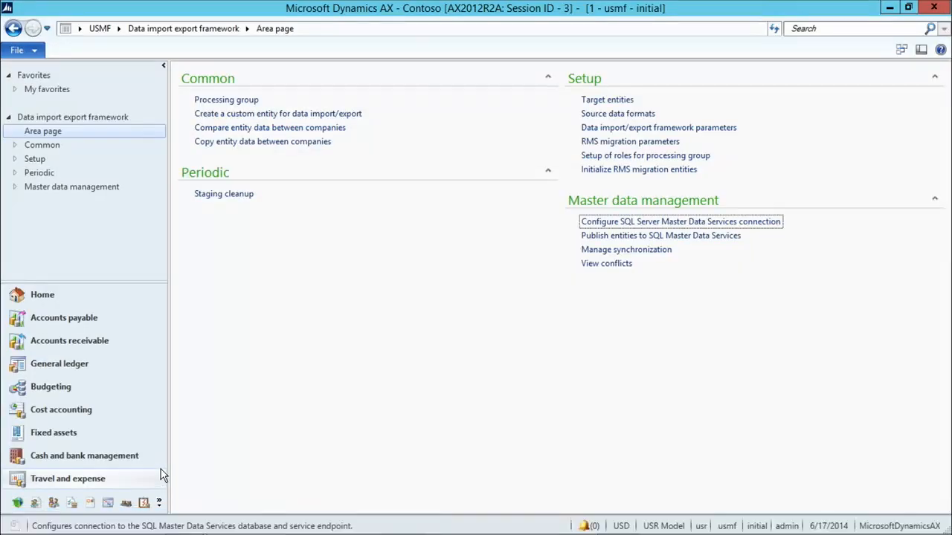
click(113, 342)
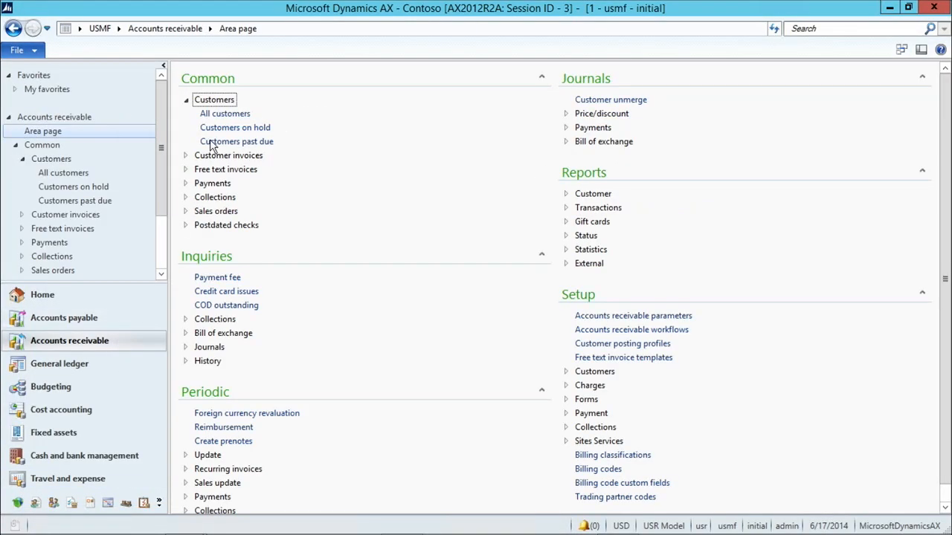
click(224, 116)
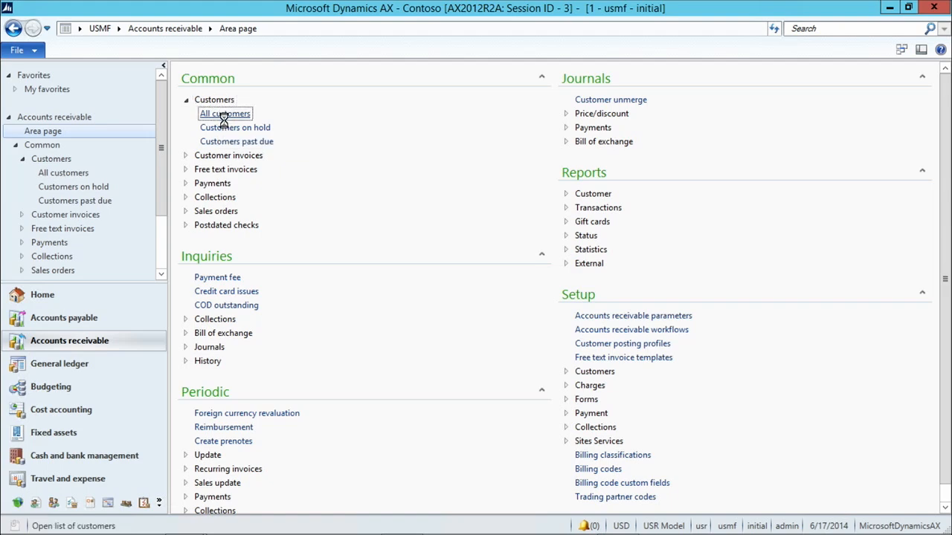